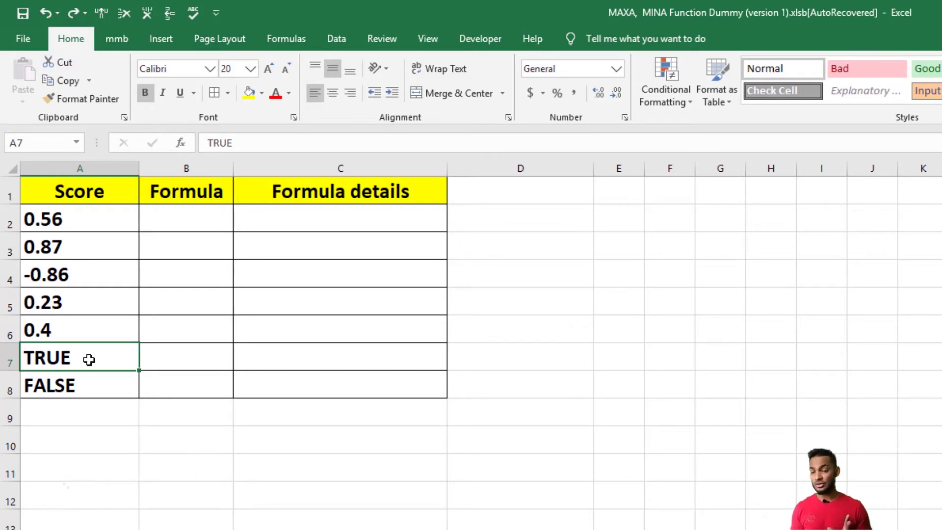
Step: Add borders to cells B10:B12 and enter 56 in cell B10
left_click_drag(167, 437, 166, 496)
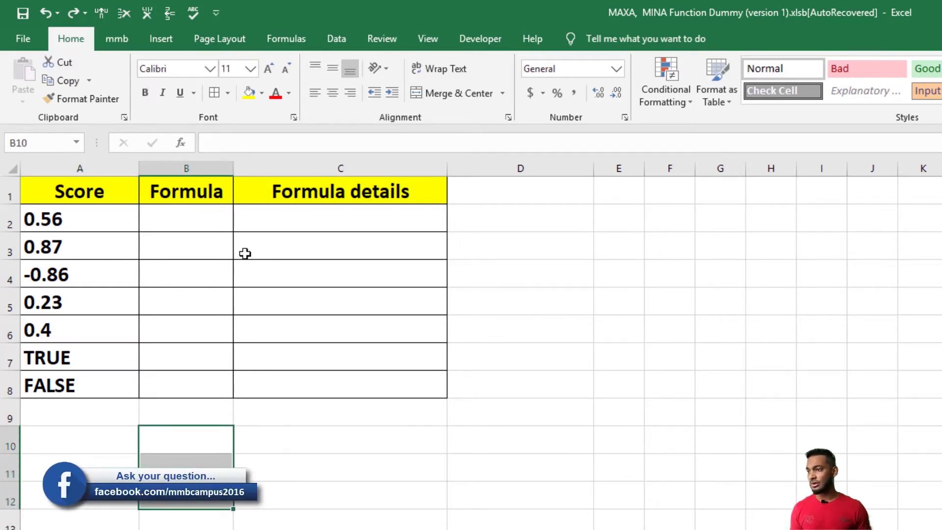
left_click(217, 94)
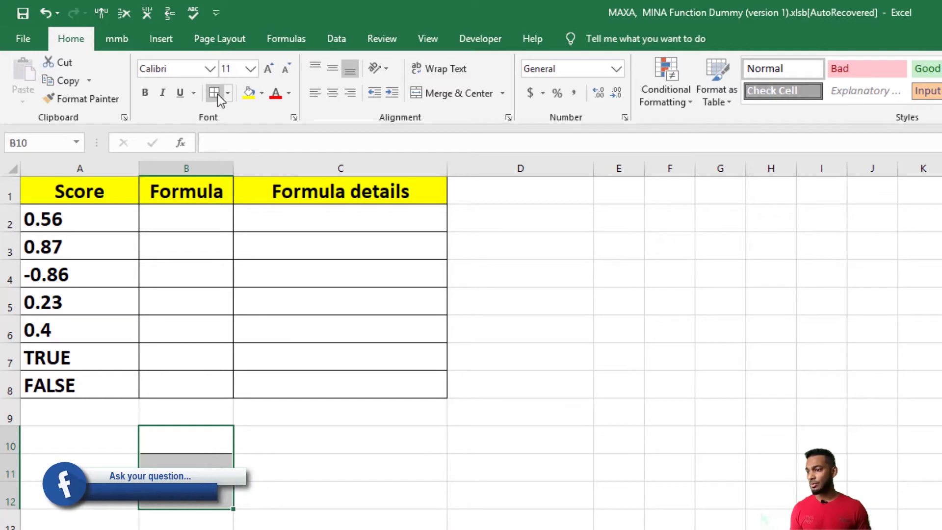
left_click(178, 437)
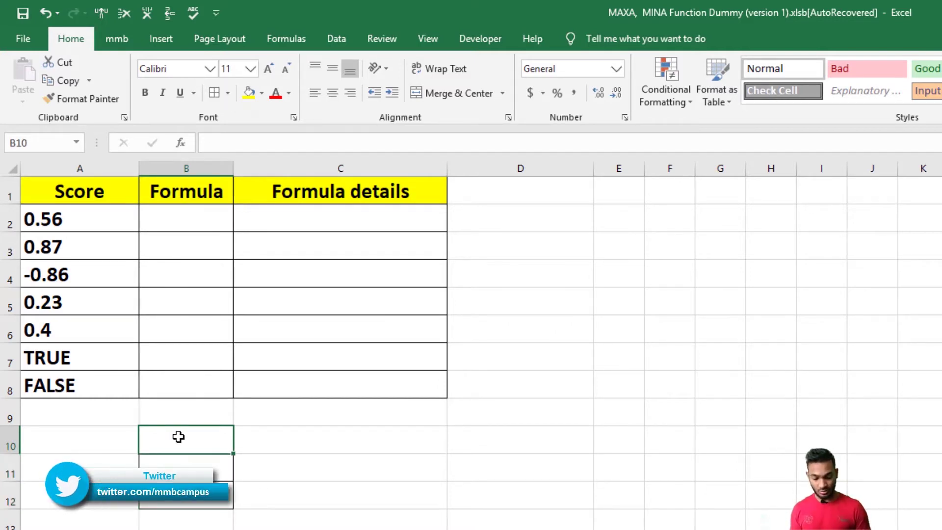
type("56")
key("Return")
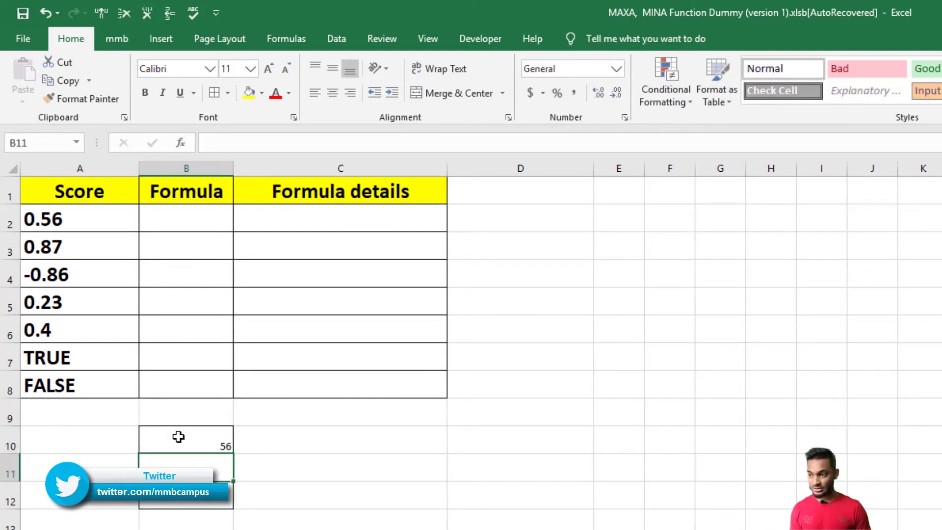
Step: Copy the formatting of cell A7 onto cells B10:B12
left_click(178, 436)
left_click(75, 361)
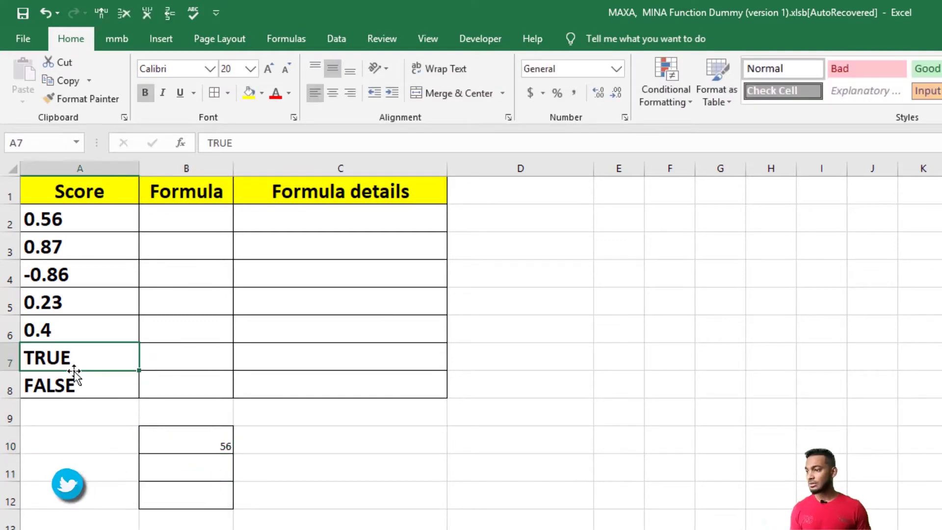
double_click(83, 98)
left_click_drag(188, 431, 196, 500)
Step: Enter 55 in cell B11 and 58 in cell B12
left_click(196, 473)
type("55")
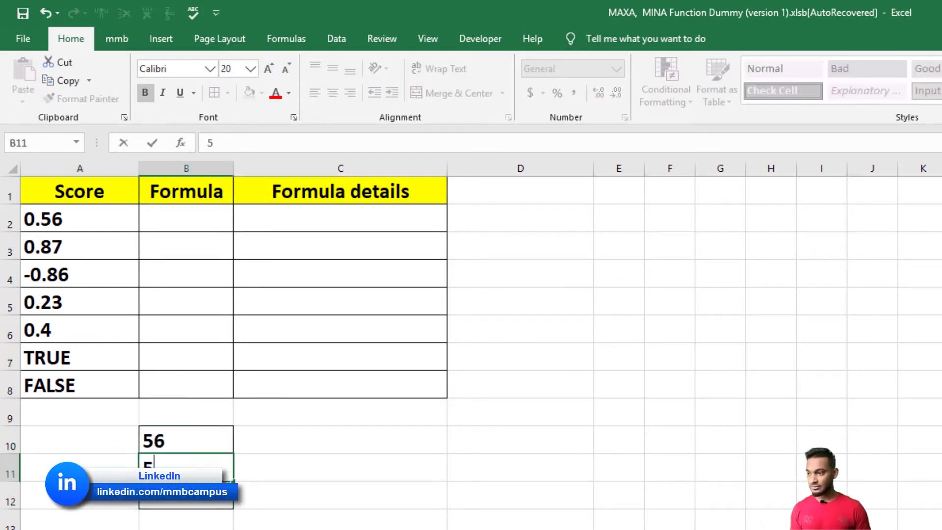
key("Return")
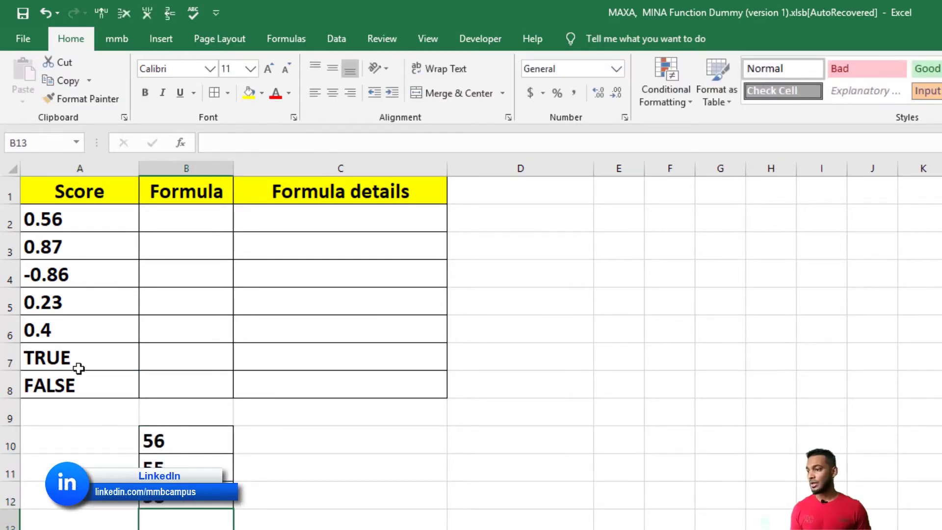
Step: Clear the contents of cells A7:A8 in the Score column
left_click(75, 354)
left_click_drag(75, 354, 77, 385)
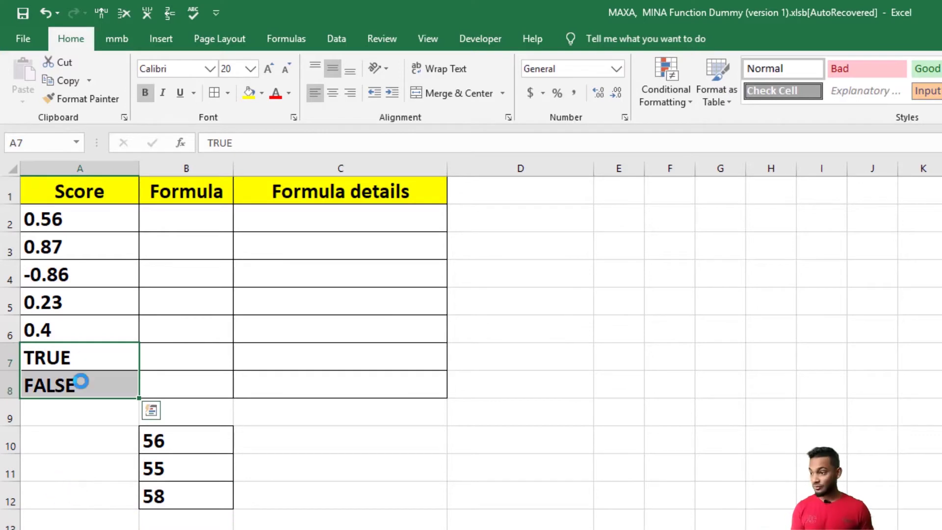
key("Delete")
Step: Enter the comparison formula =B10=B11 in cell A7
left_click(77, 350)
type("=")
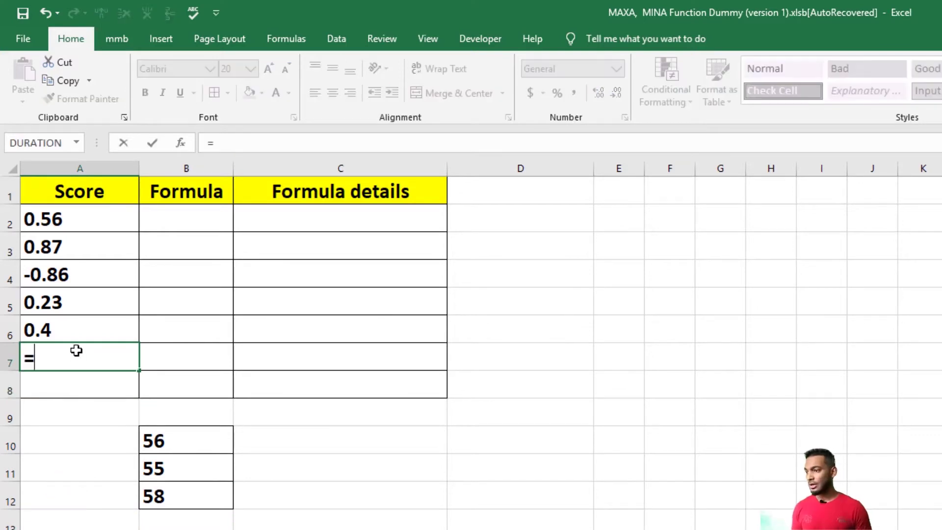
left_click(163, 436)
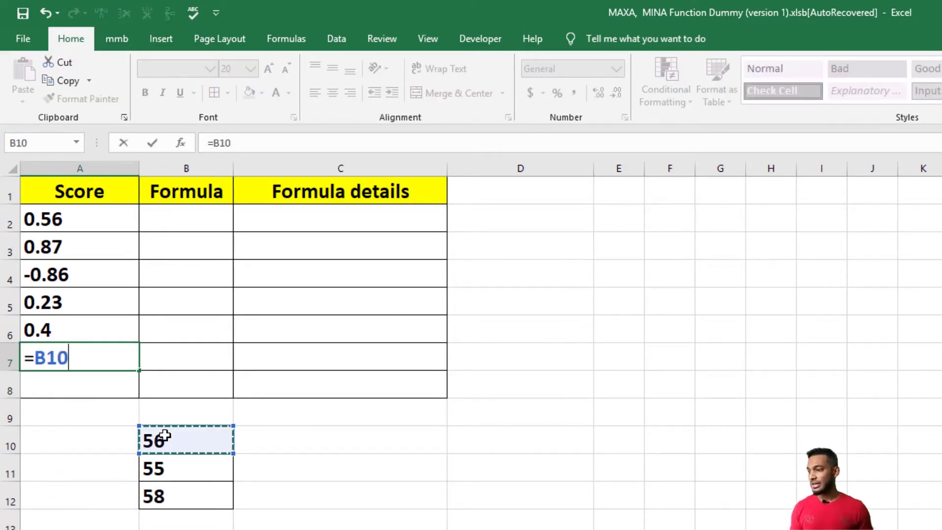
type("=")
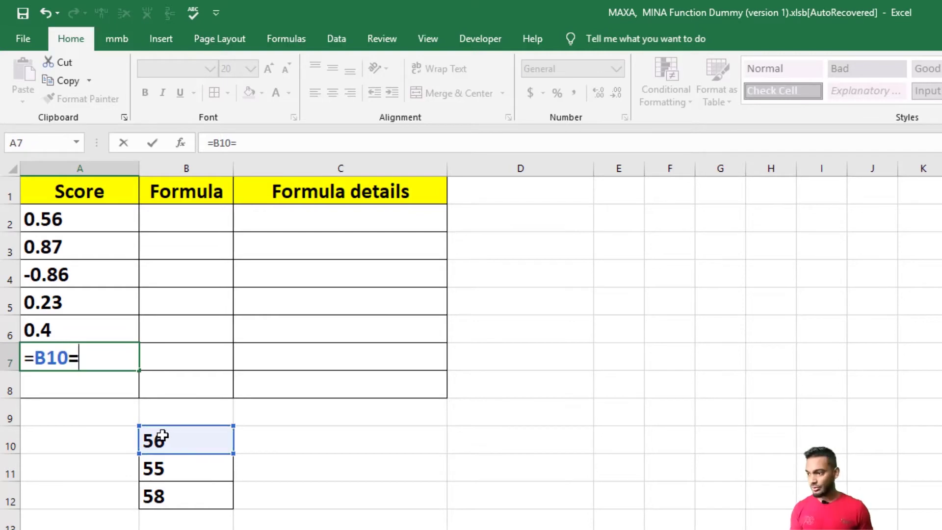
left_click(195, 470)
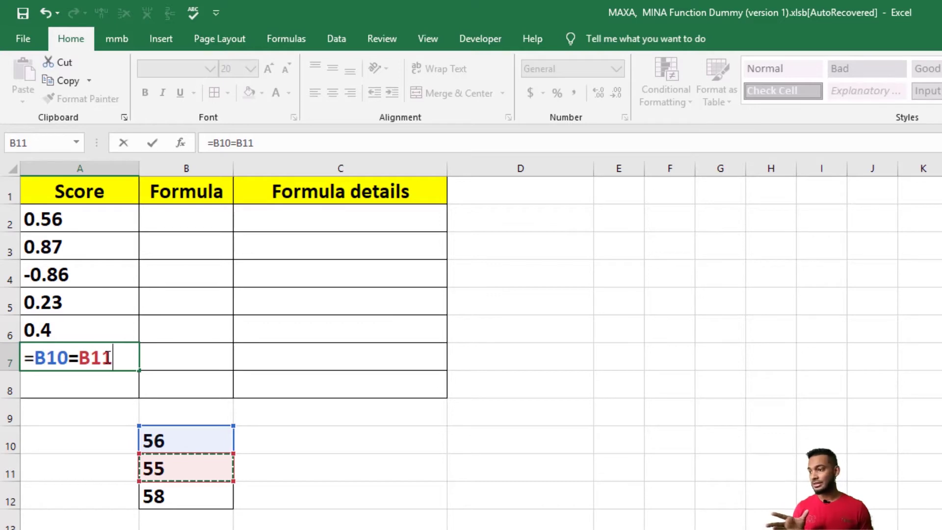
key("Return")
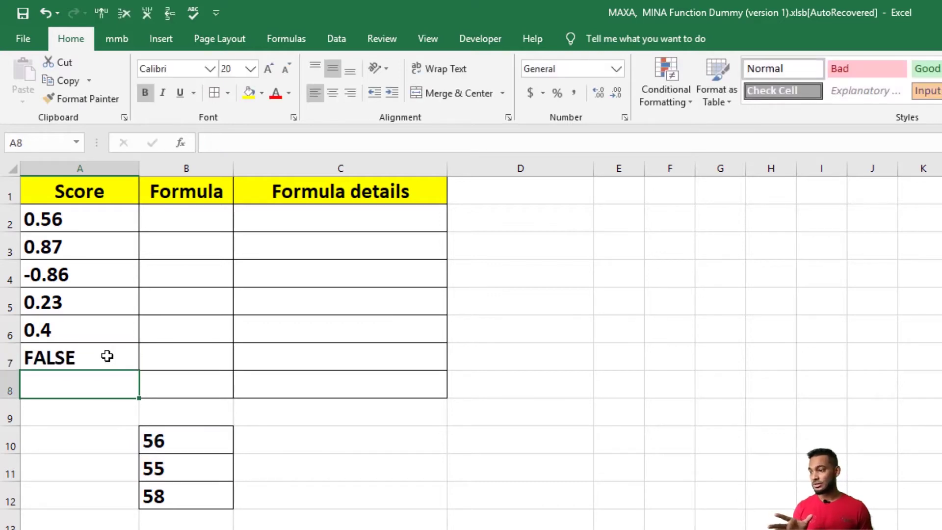
Step: Change the value of cell B10 to 55 and check the comparison formula in A7
left_click(159, 443)
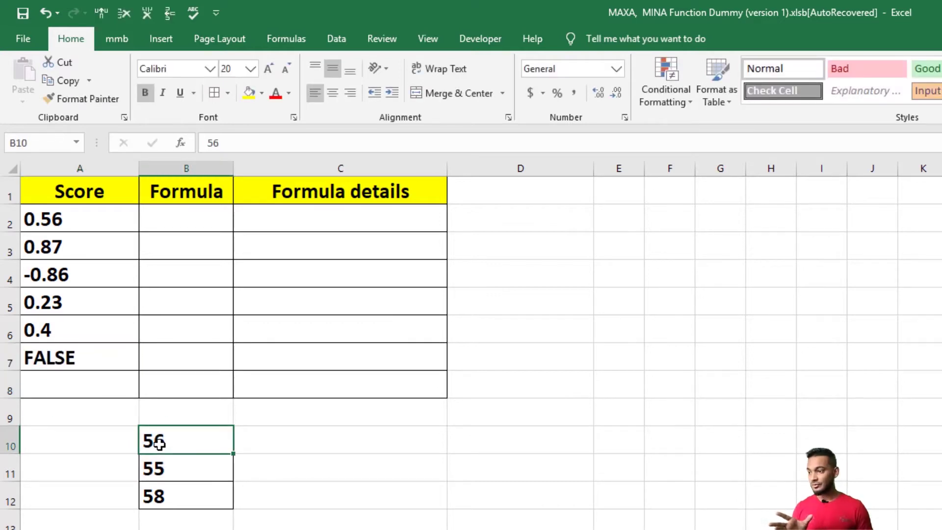
type("55")
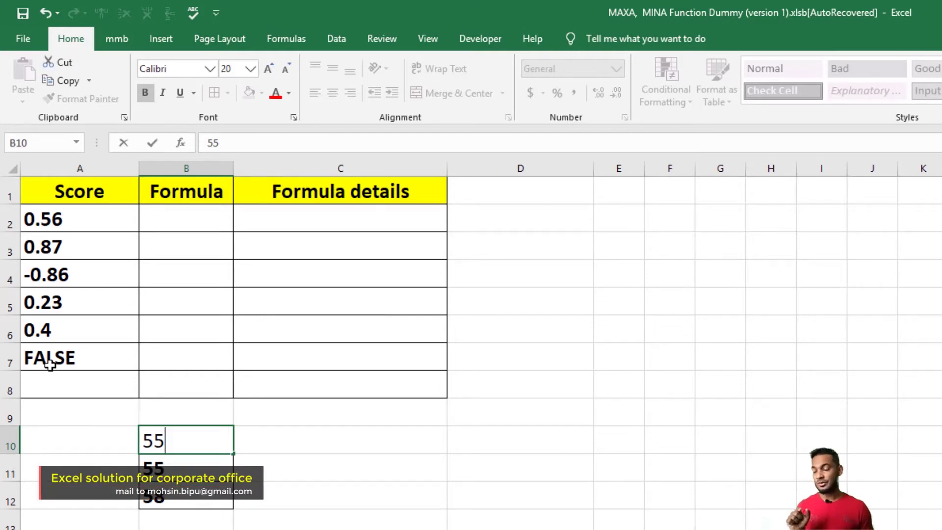
key("Return")
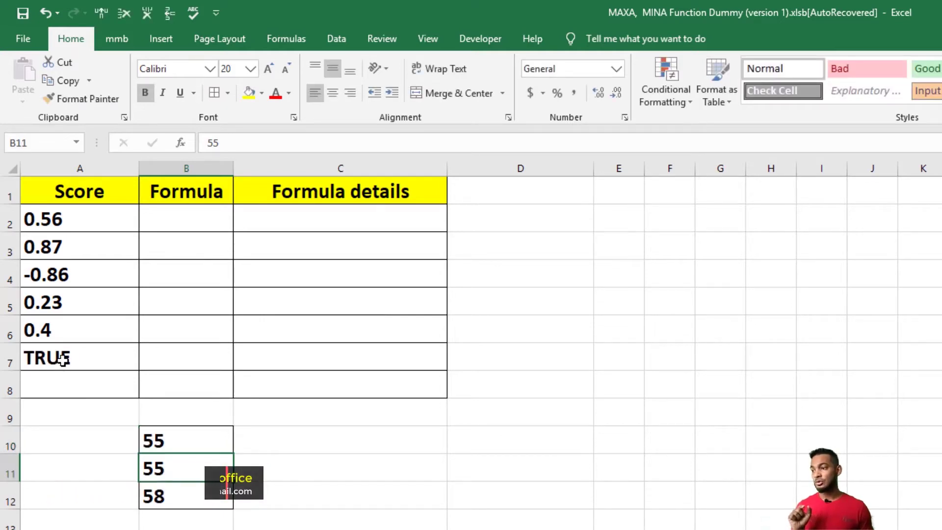
left_click(65, 360)
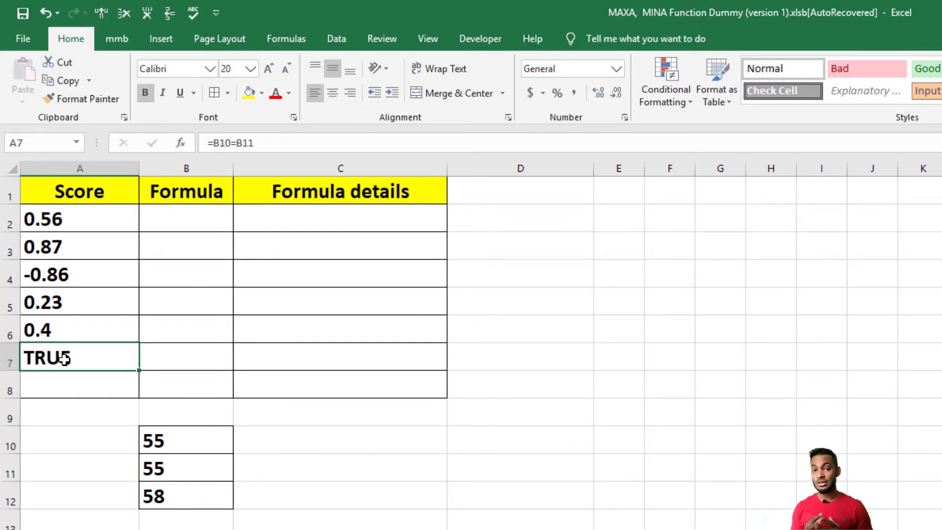
Step: Enter the comparison formula =B11=B12 in cell A8 of the Score column
left_click(70, 390)
type("=")
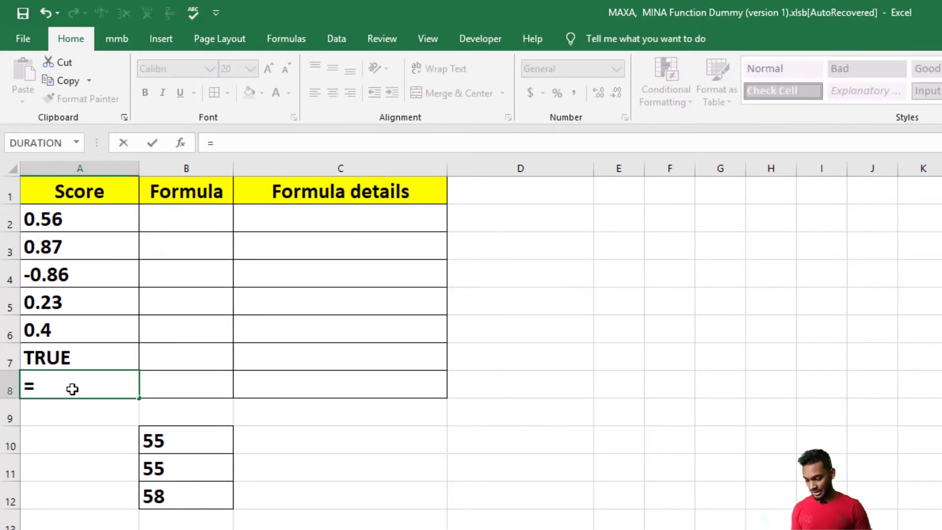
left_click(170, 465)
type("=")
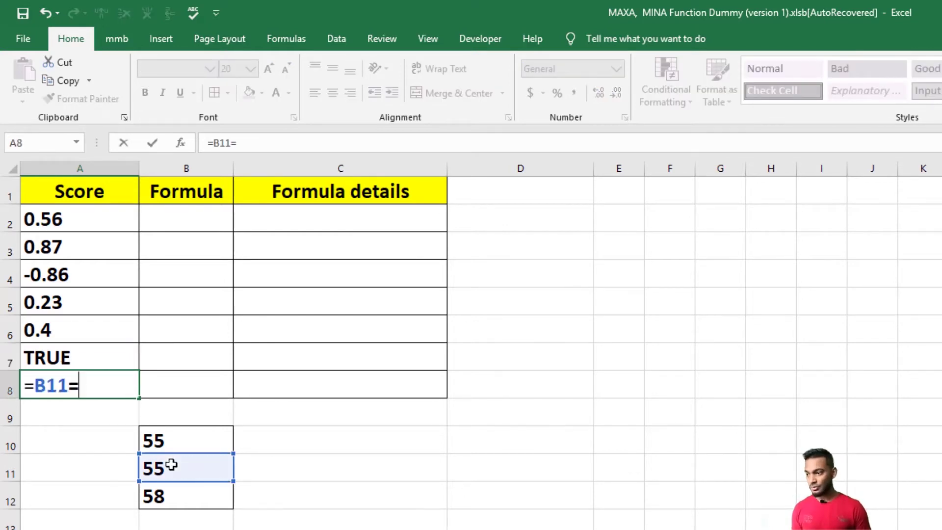
left_click(170, 498)
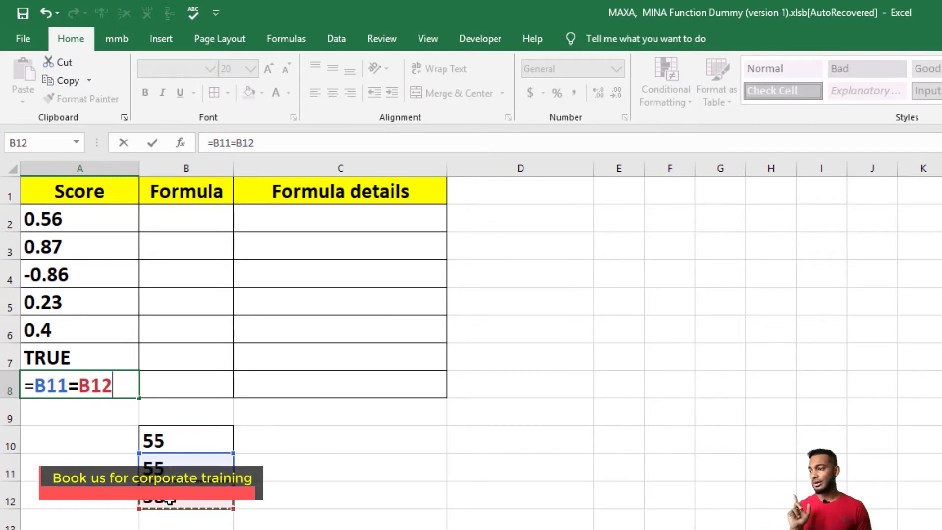
key("Return")
left_click_drag(64, 357, 67, 378)
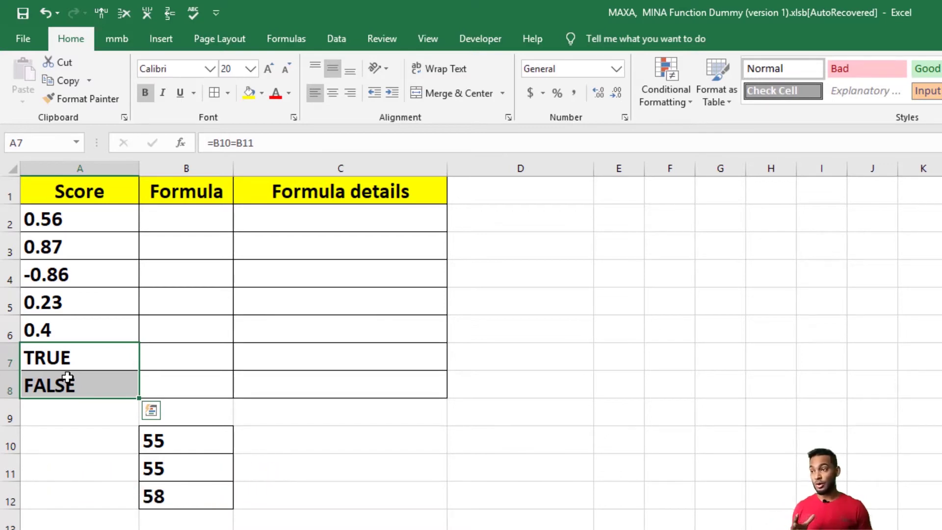
left_click(89, 356)
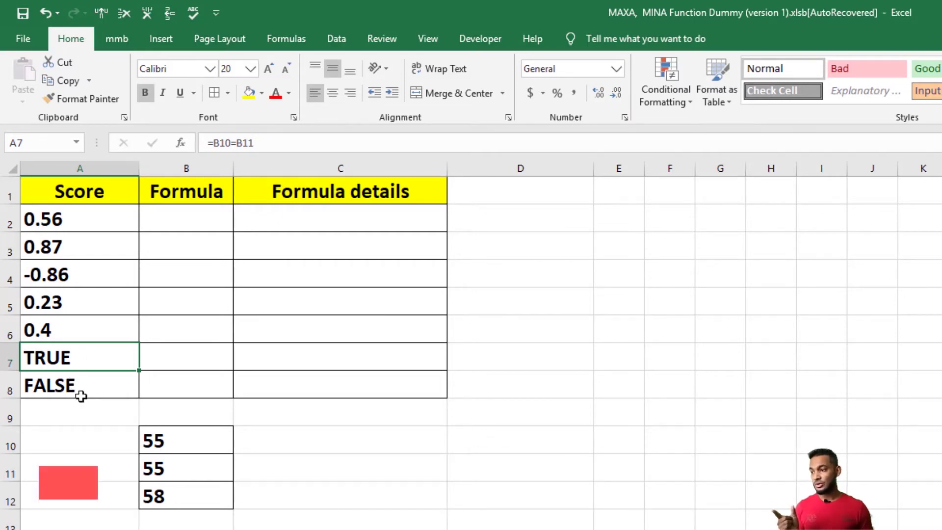
Step: Enter 1 in cell C7 and 0 in cell C8 as the numeric equivalents of TRUE and FALSE
left_click(293, 357)
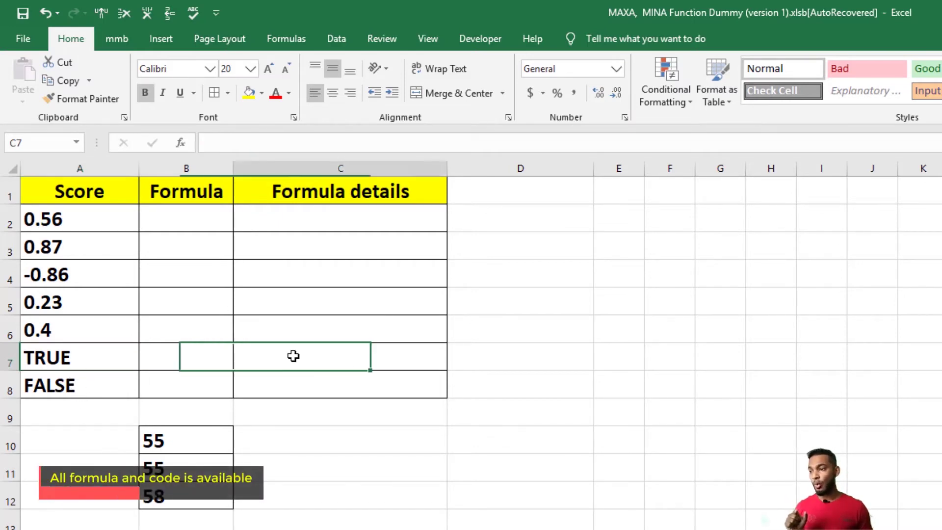
type("1")
key("Return")
type("0")
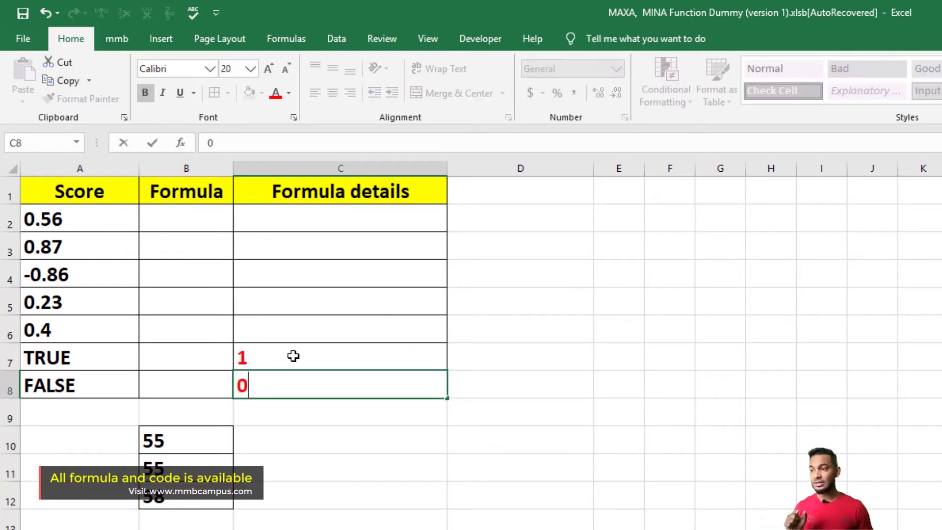
key("Return")
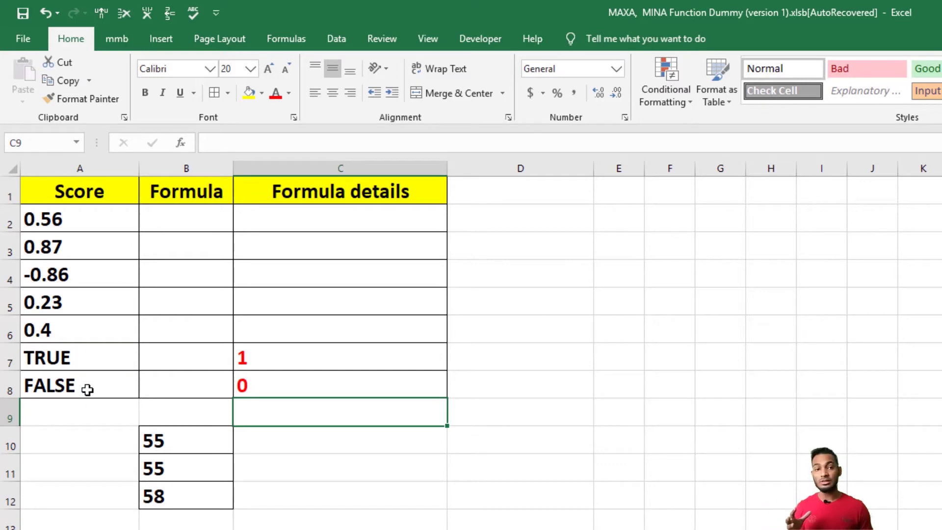
Step: Enter a MAXA formula in cell B2 that returns the largest value of the scores in A2:A8
left_click(186, 350)
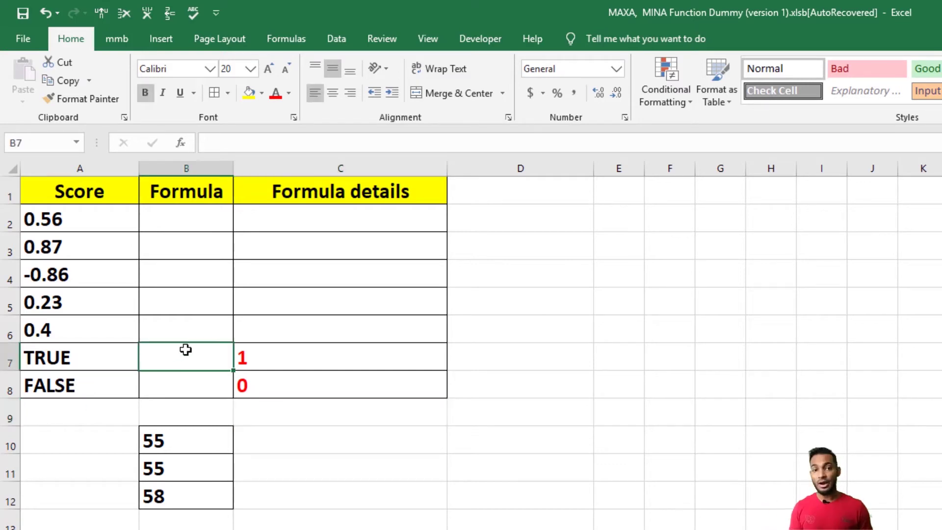
left_click(173, 224)
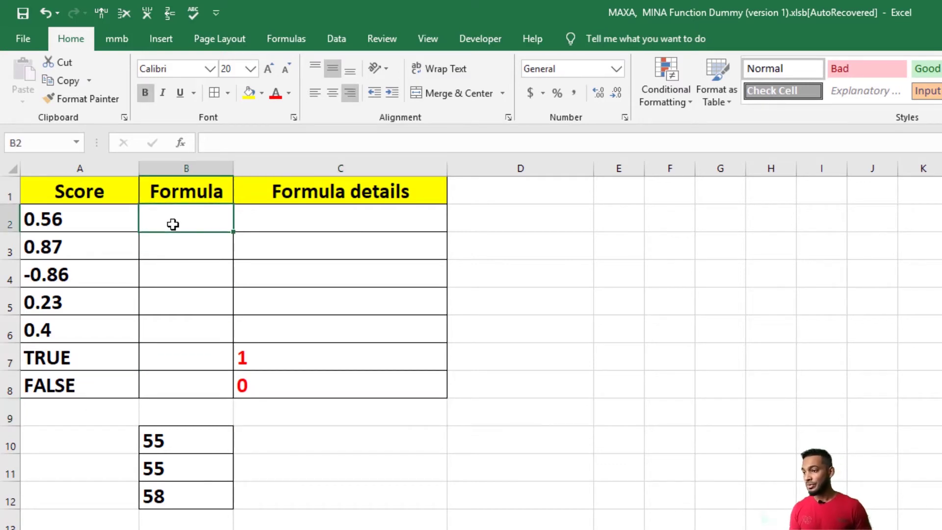
type("=ma")
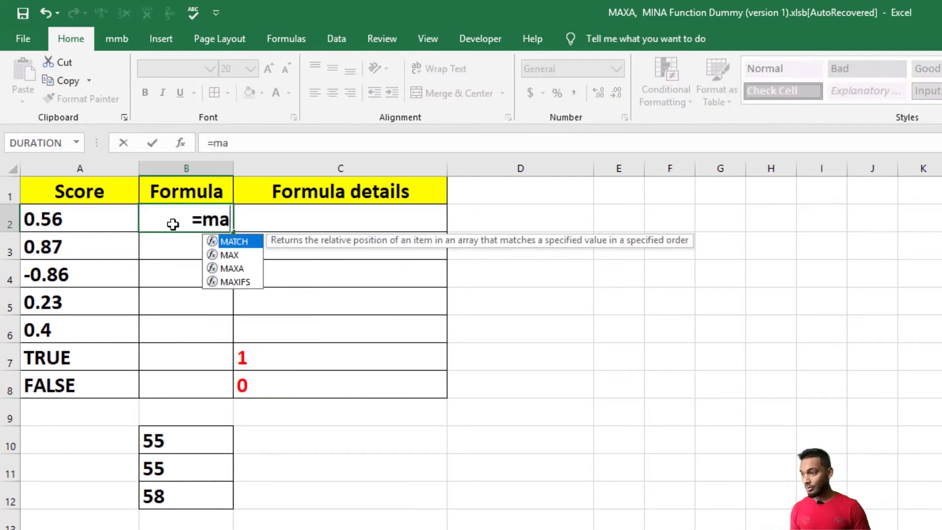
type("x")
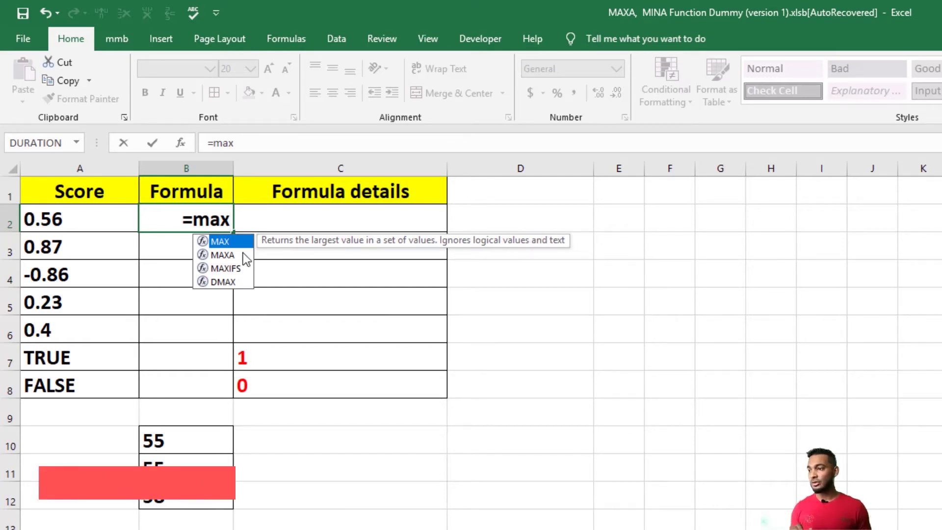
key("Down")
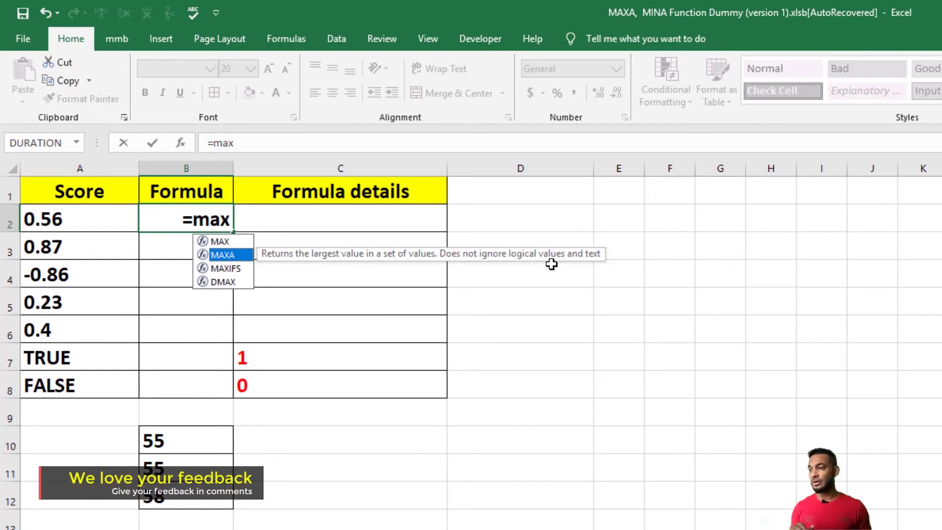
double_click(228, 255)
left_click_drag(69, 217, 71, 381)
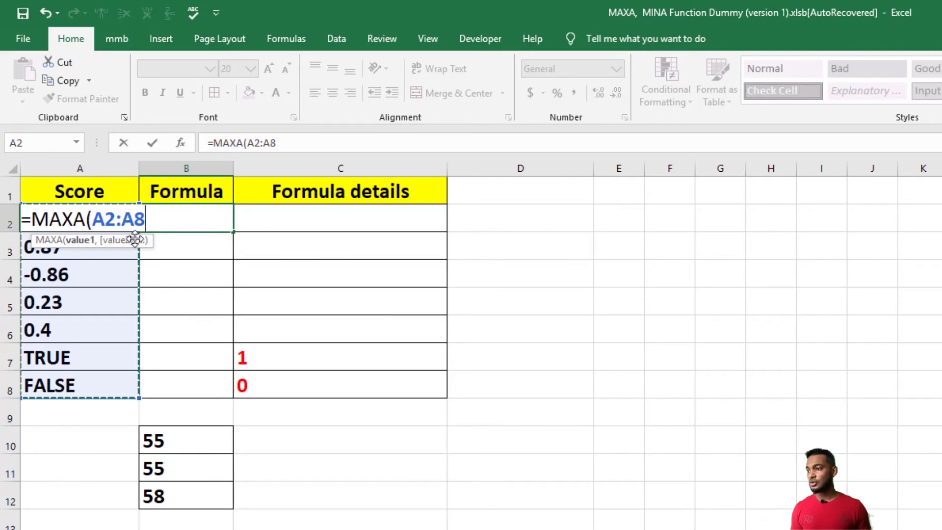
left_click_drag(147, 240, 266, 236)
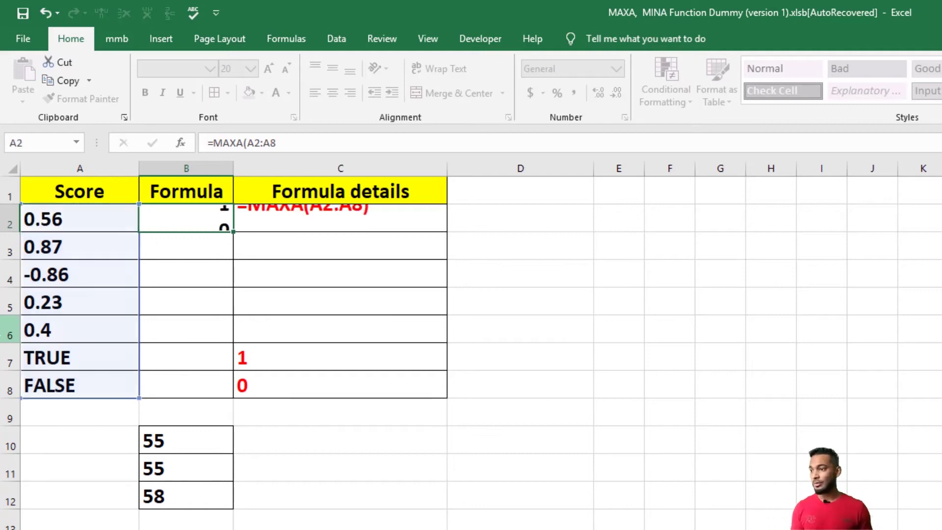
key("Return")
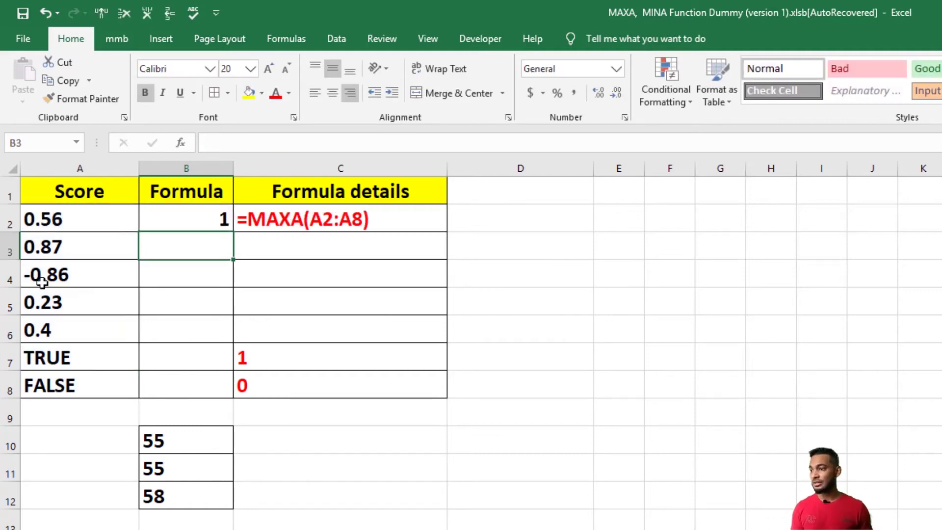
left_click(183, 217)
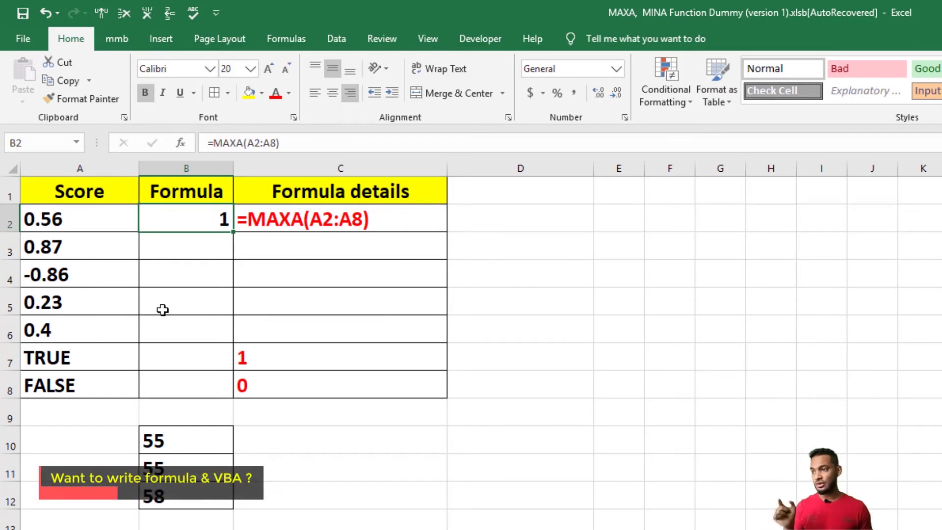
left_click(181, 252)
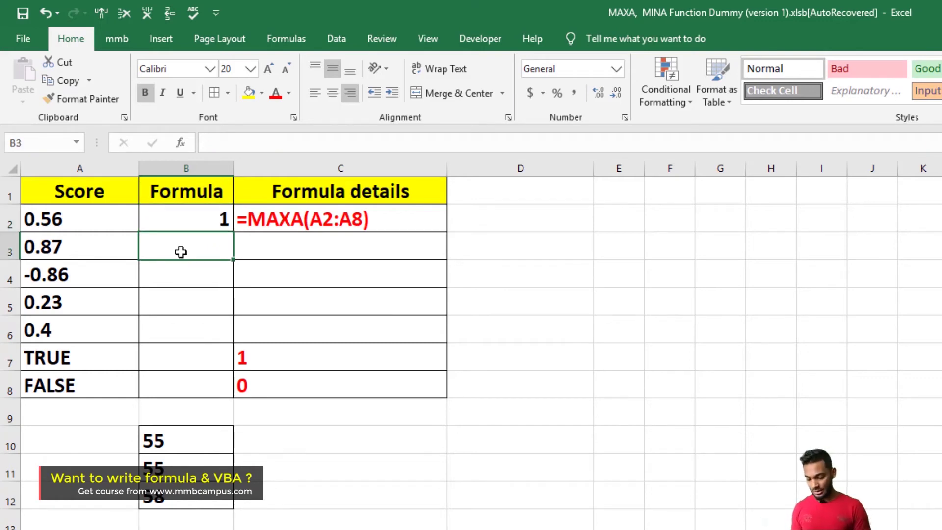
Step: Enter a MINA formula in cell B3 that returns the smallest value of the scores in A2:A8
type("=Min")
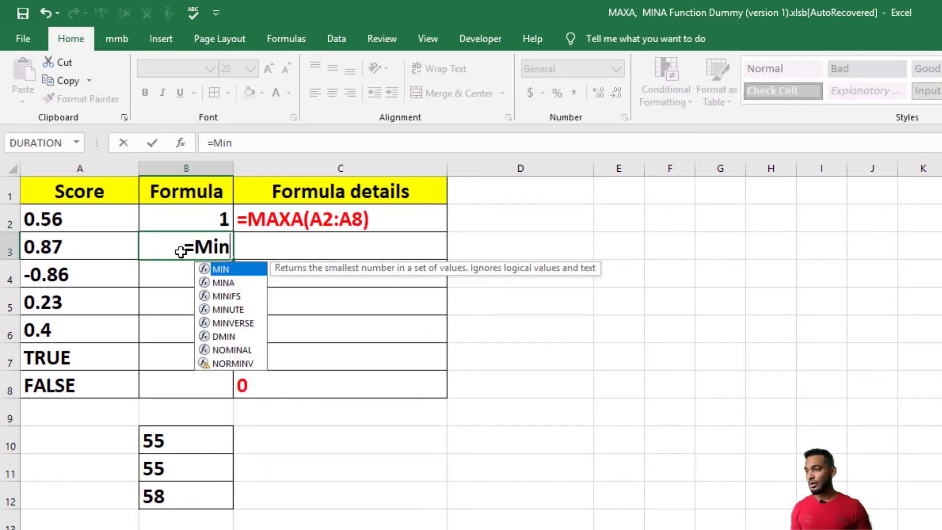
double_click(223, 283)
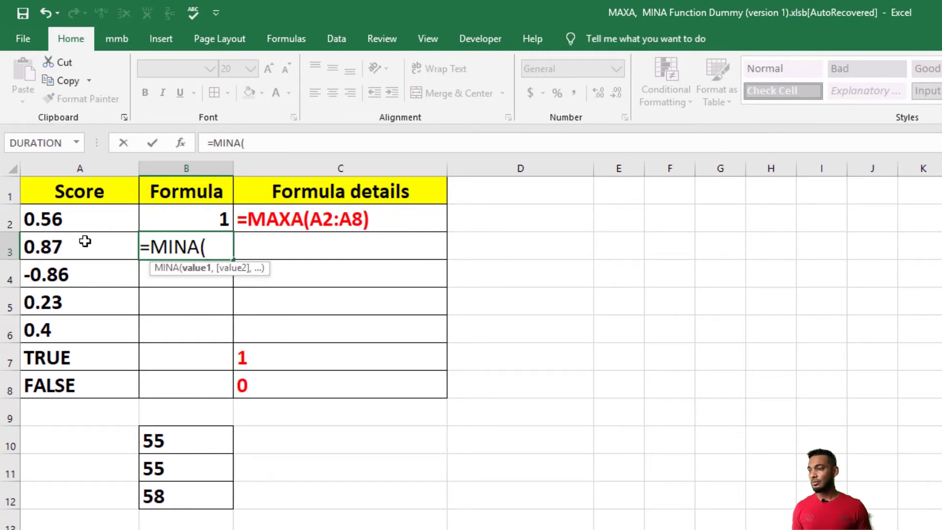
left_click(75, 217)
left_click_drag(75, 217, 74, 385)
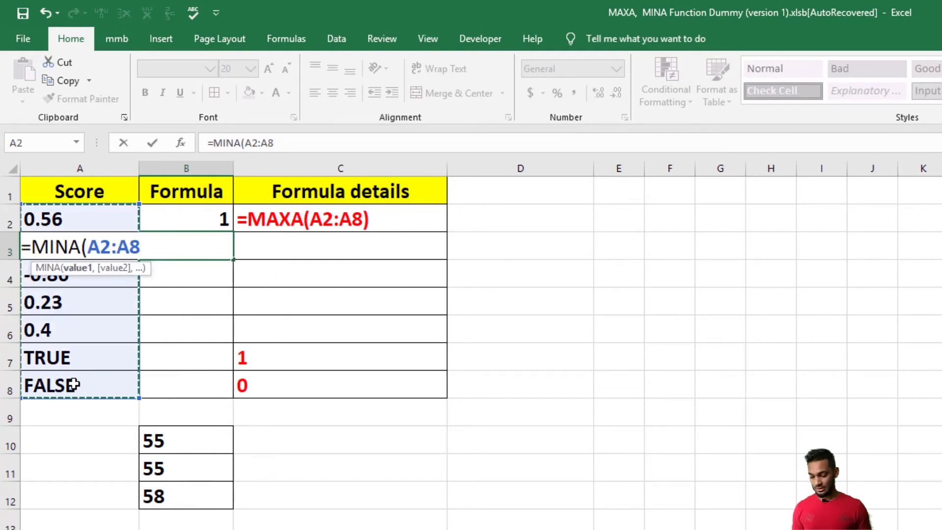
key("Return")
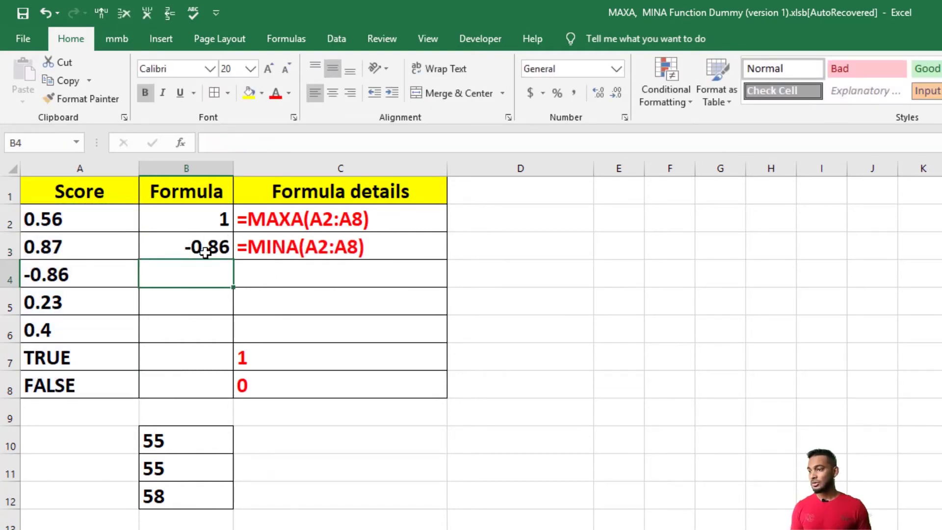
Step: Change the score in cell A4 to 1.2 and check the MINA result in B3
left_click(39, 275)
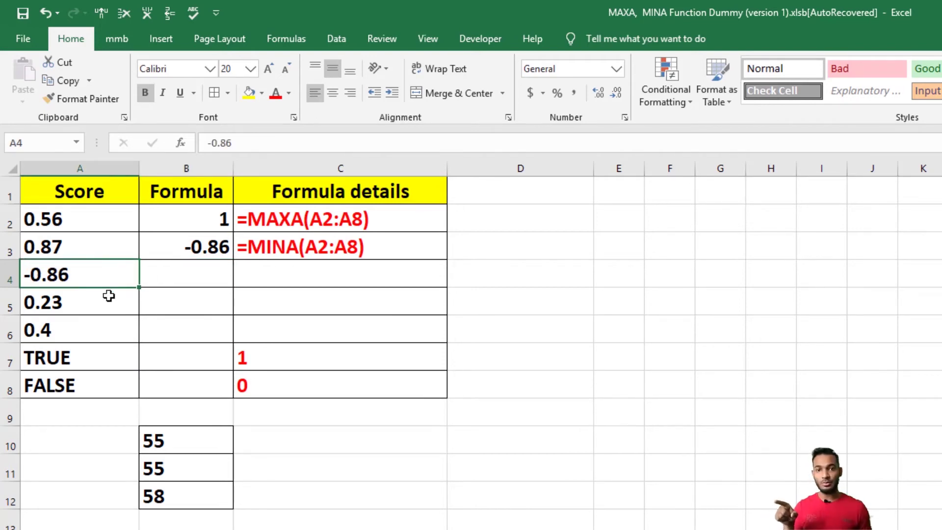
type("1")
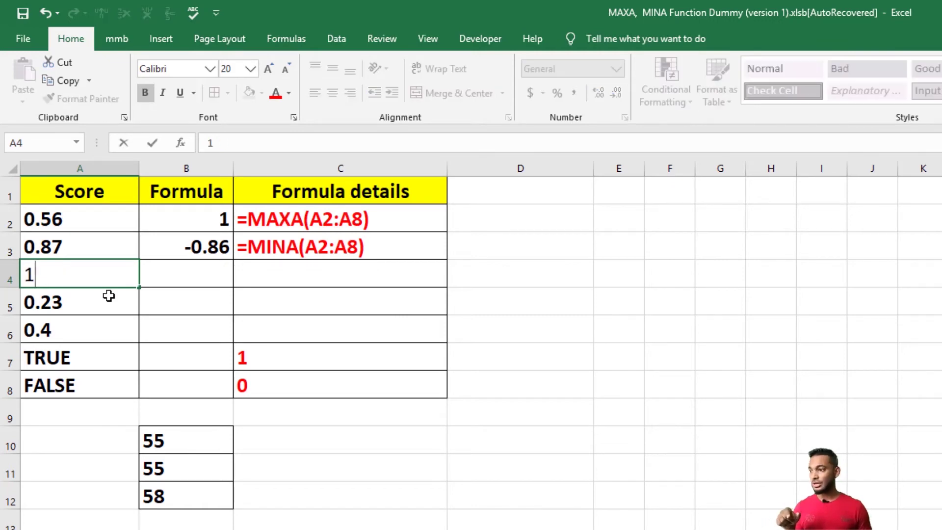
type(".2")
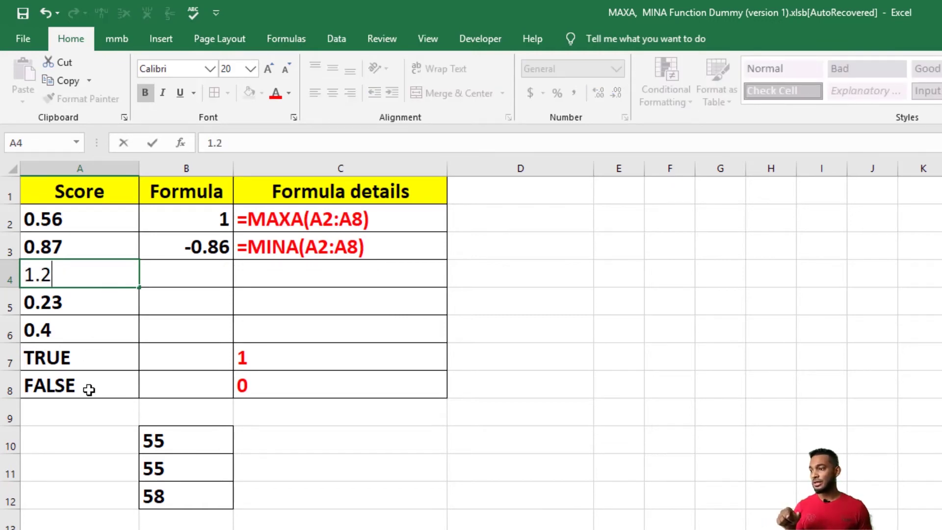
key("Return")
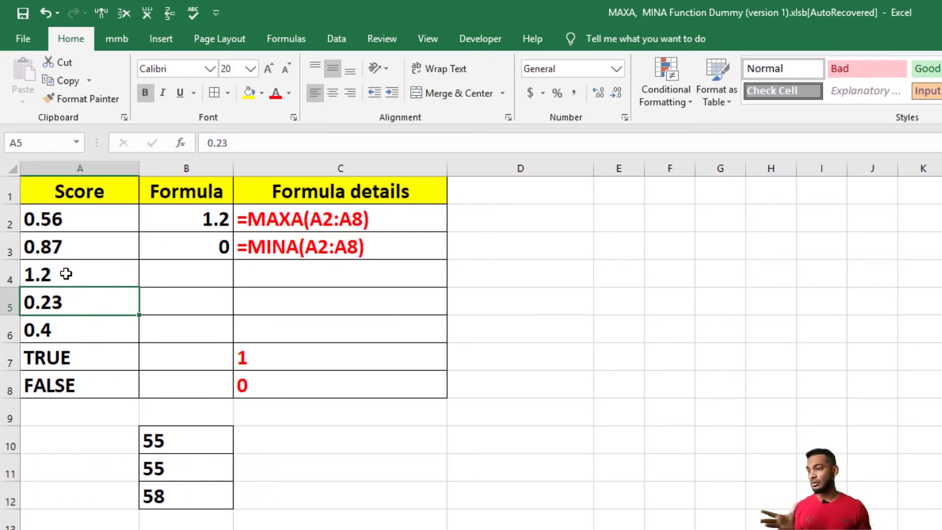
left_click(164, 249)
Step: Enter a MAXA formula in cell B4 through the Function Arguments dialog, with A2:A8 as Value1
left_click(177, 268)
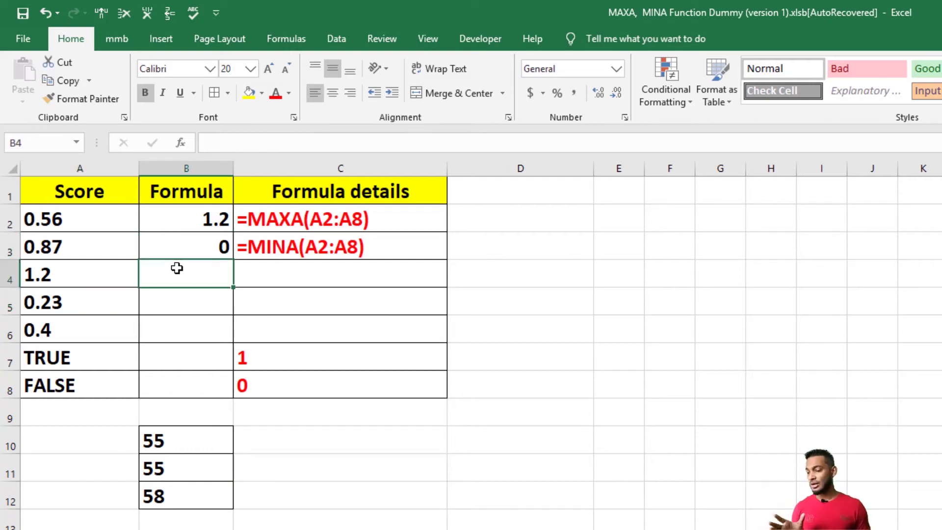
type("=MAXA(")
key("Down")
key("Tab")
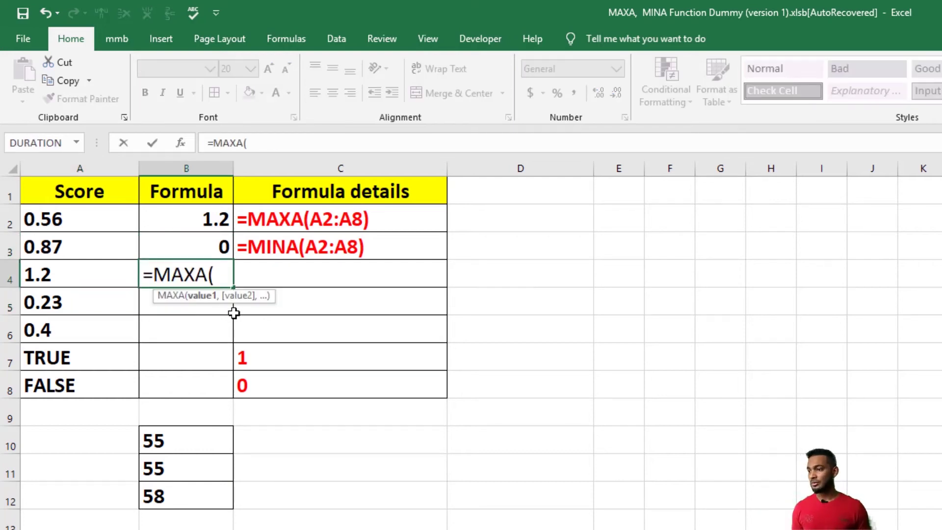
key("ctrl+a")
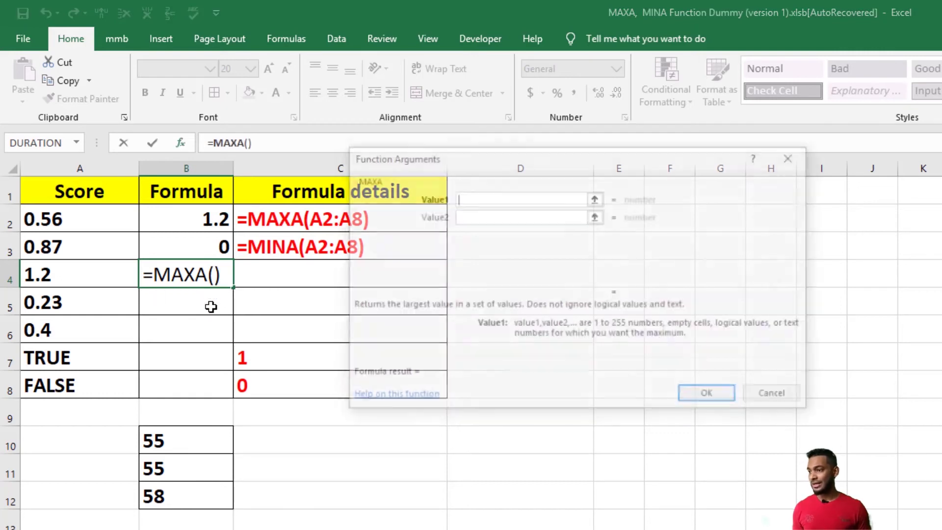
left_click_drag(373, 156, 173, 302)
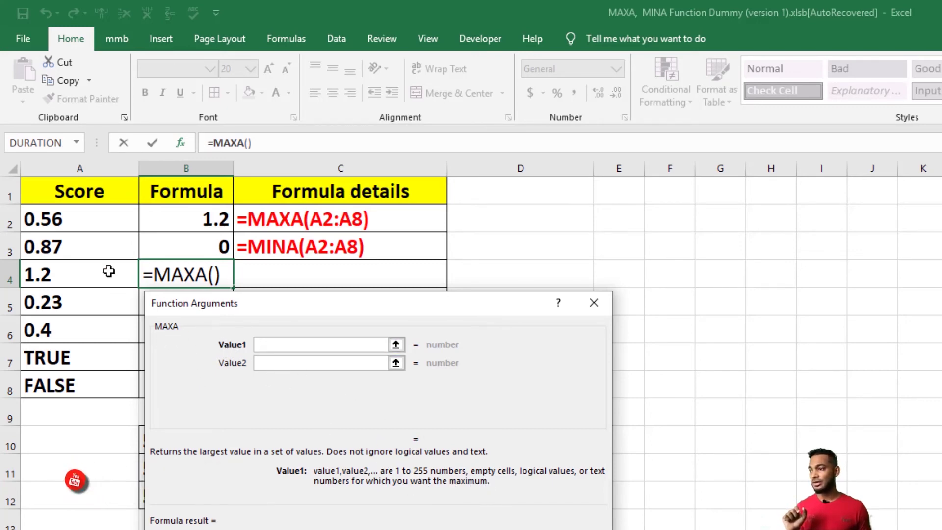
left_click(74, 216)
left_click_drag(74, 216, 86, 388)
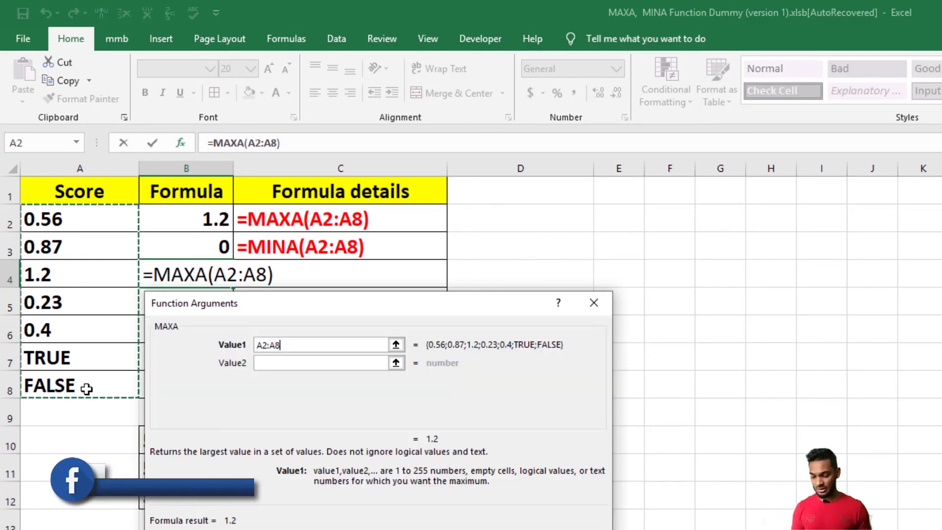
key("Return")
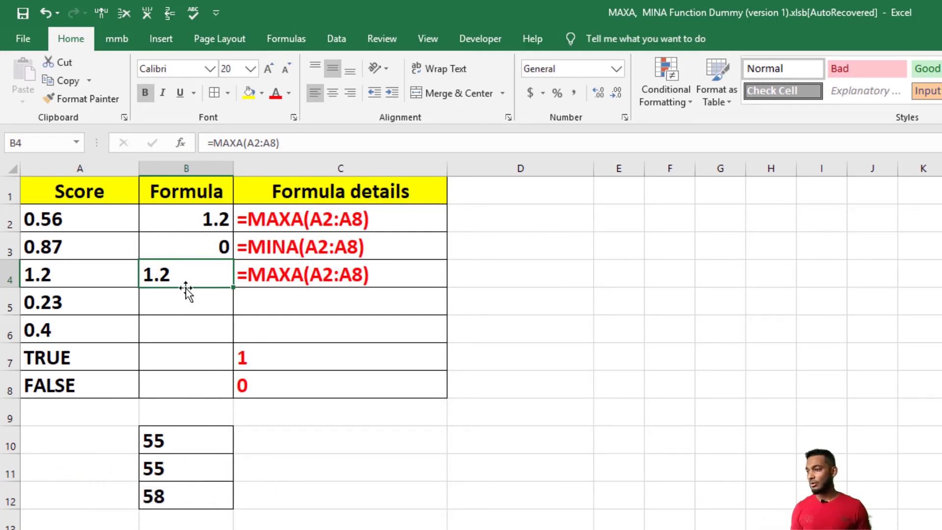
Step: Replace the comparison formulas in cells A7 and A8 with the constants TRUE and FALSE
left_click(93, 349)
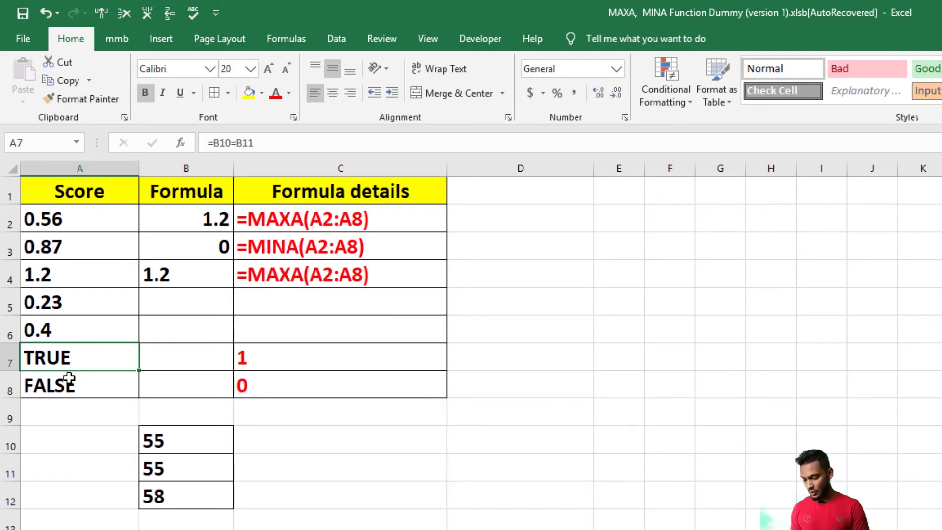
type("true")
key("Return")
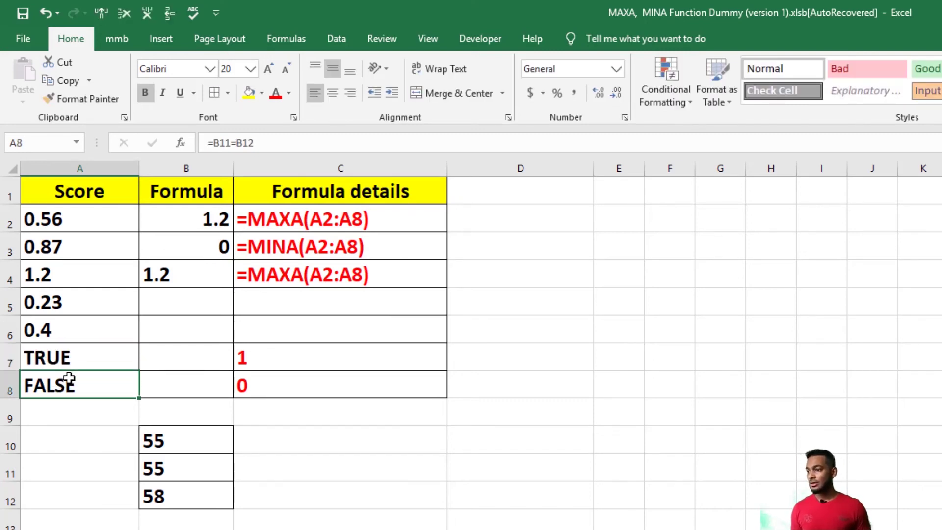
left_click(69, 352)
left_click(78, 383)
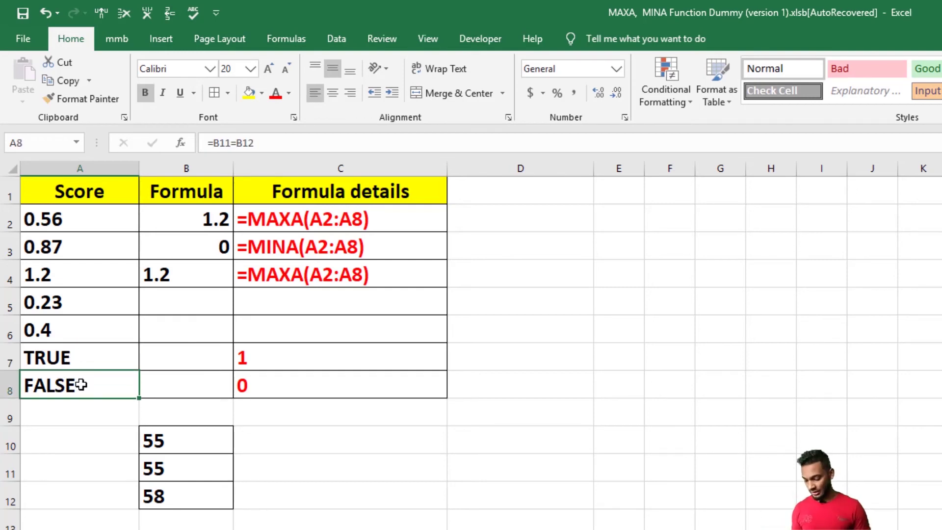
type("false")
key("Return")
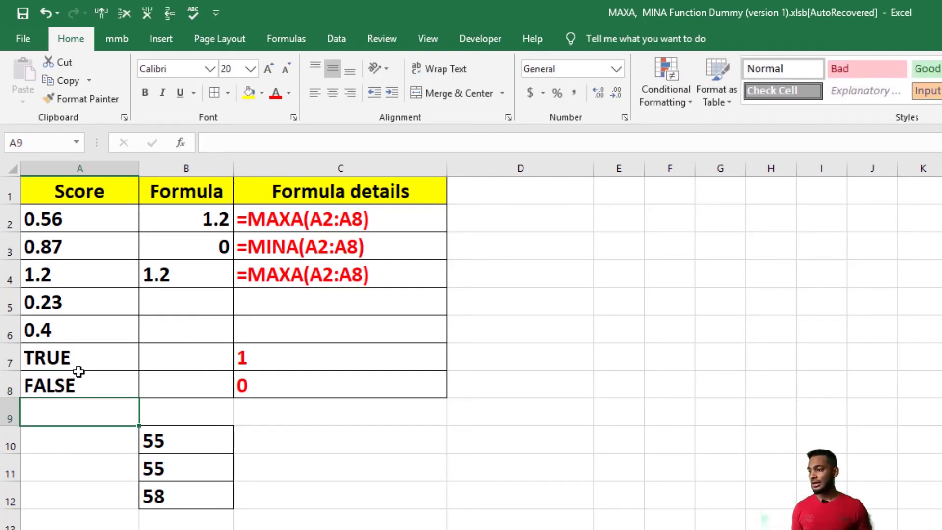
Step: Examine the logical values in cells A7 and A8 and the MAXA formulas in B2 and B4
left_click(77, 352)
left_click(76, 390)
left_click(80, 364)
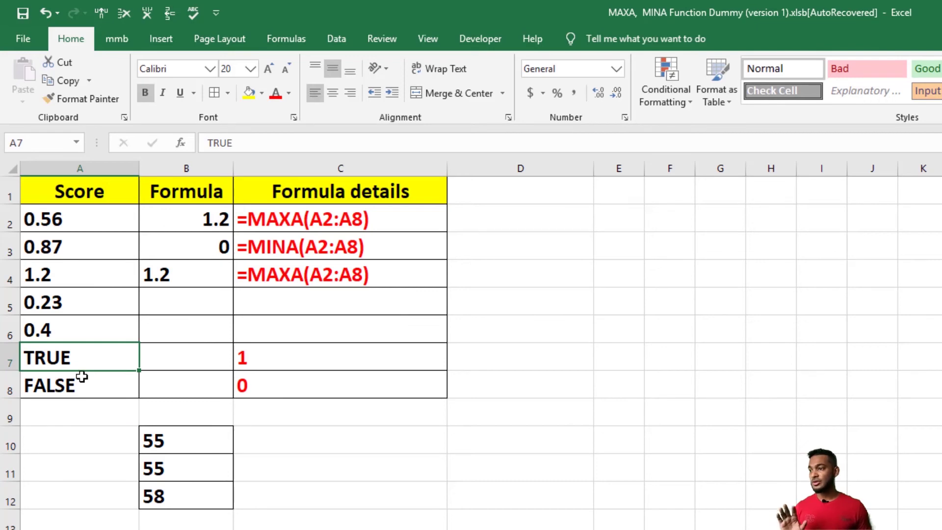
left_click(80, 382)
left_click(80, 355)
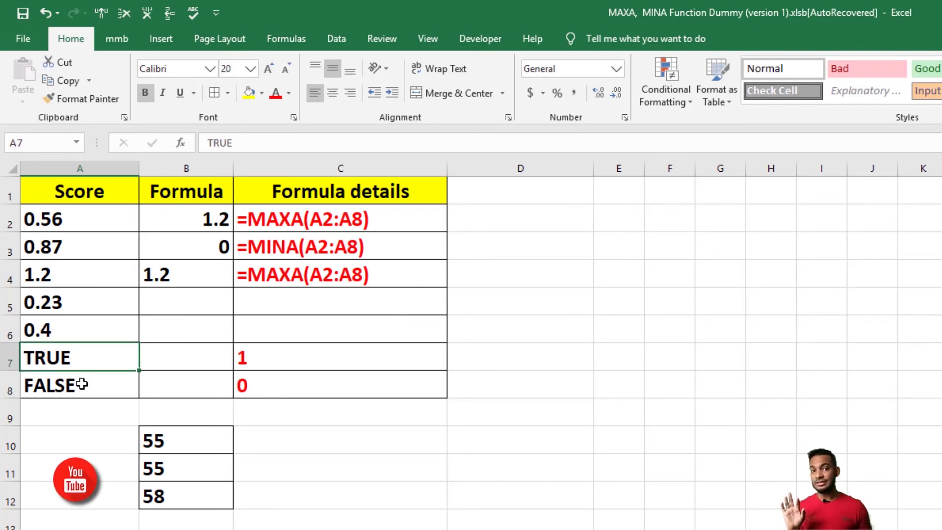
left_click(81, 385)
left_click(98, 356)
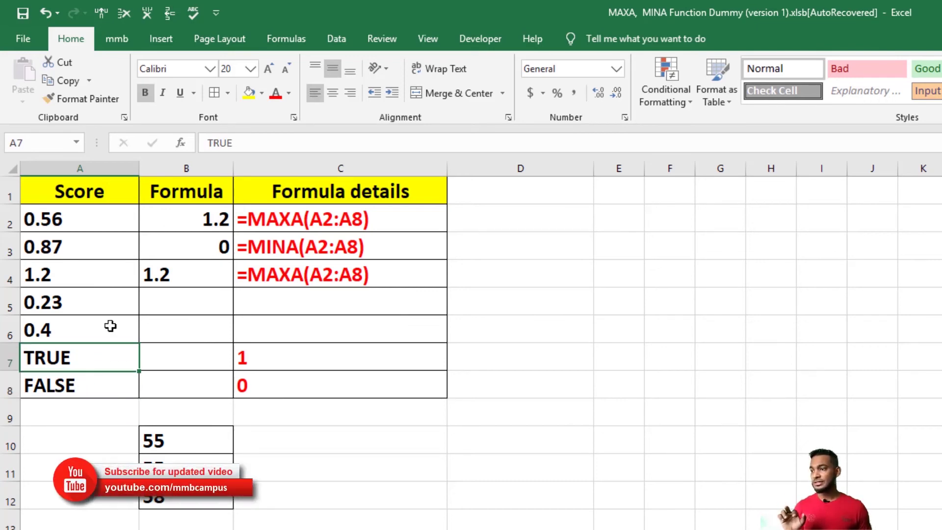
left_click(171, 226)
left_click(176, 268)
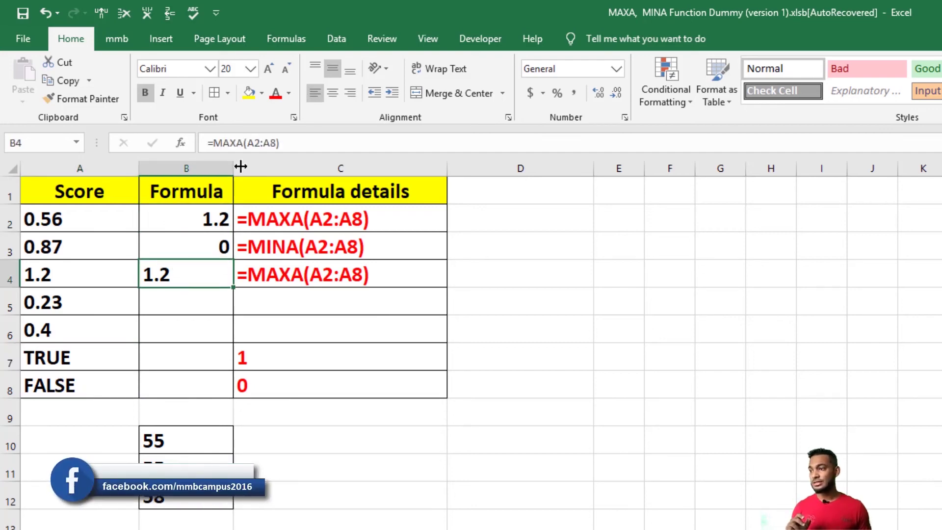
Step: Start a MAXA formula in cell B5 to read the function's description, and discard the entry
left_click(206, 304)
type("=max")
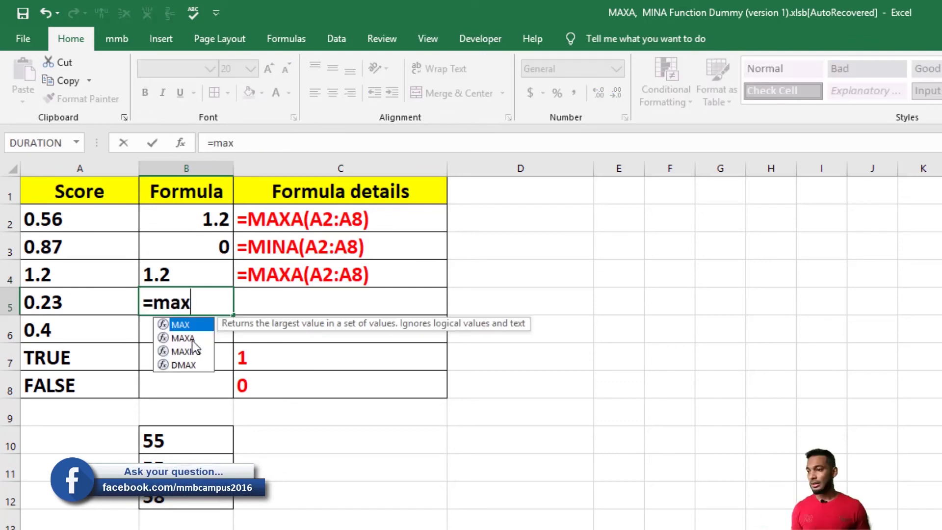
double_click(189, 338)
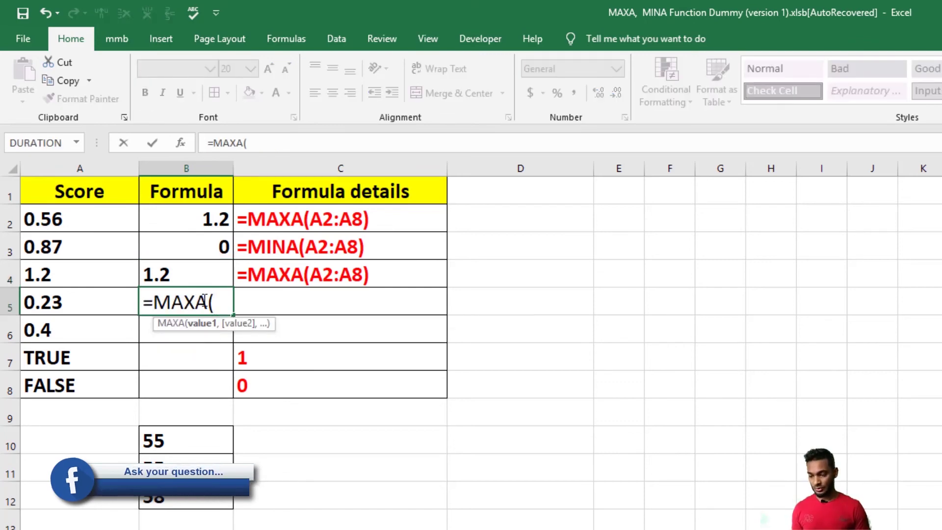
key("BackSpace")
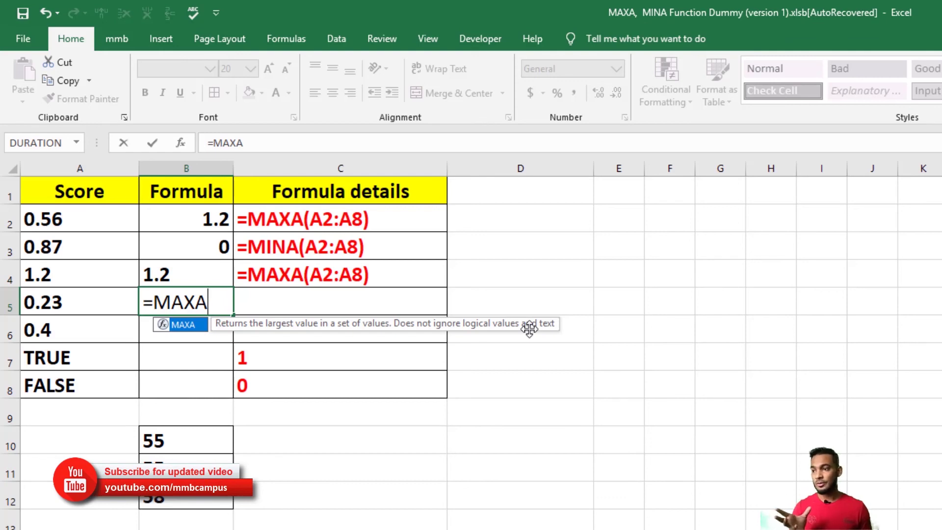
key("Escape")
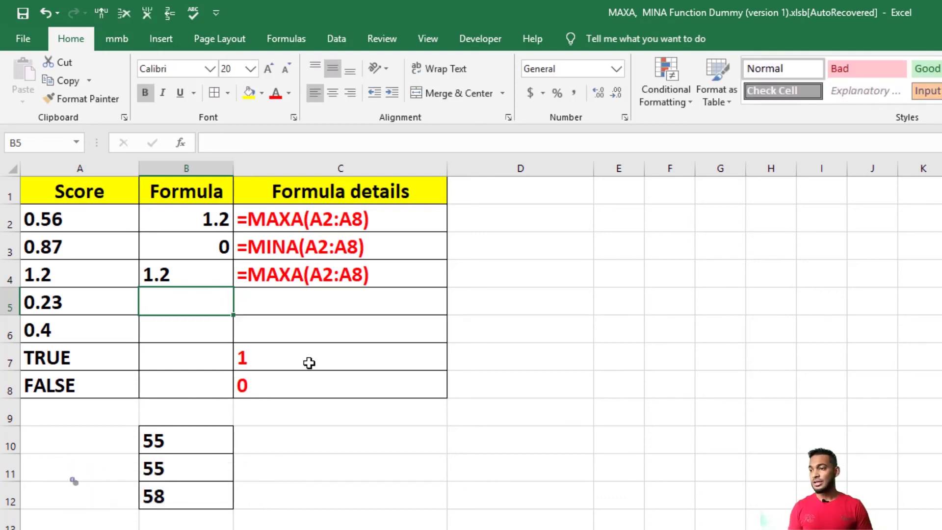